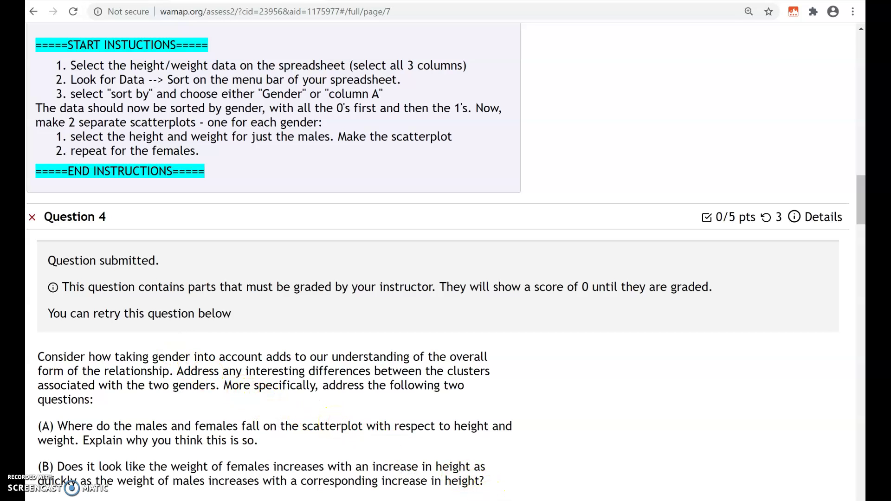
Select the gender, height and weight data in columns A–C, rows 1 to 82, on Sheet3.
key(alt+Tab)
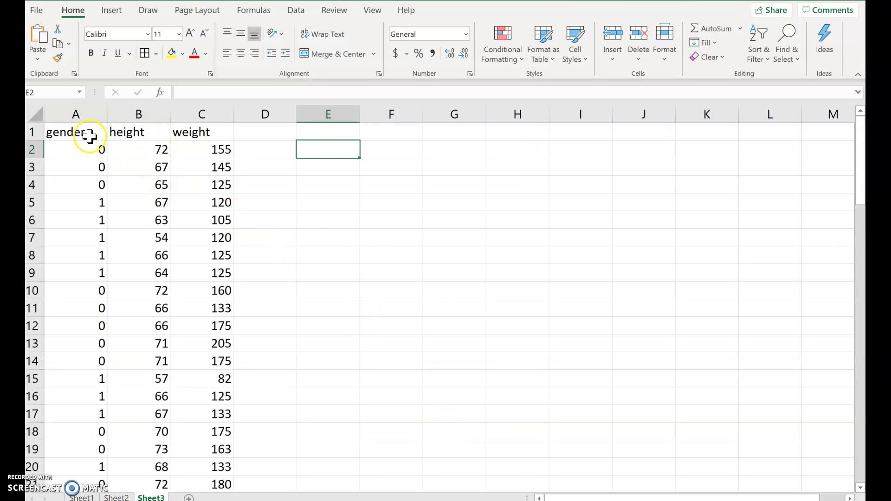
click(86, 135)
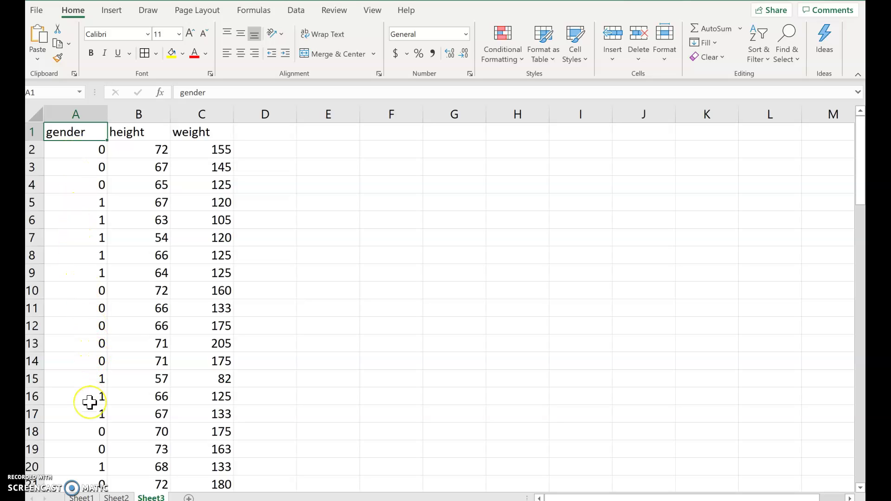
scroll(89, 402, down, 20)
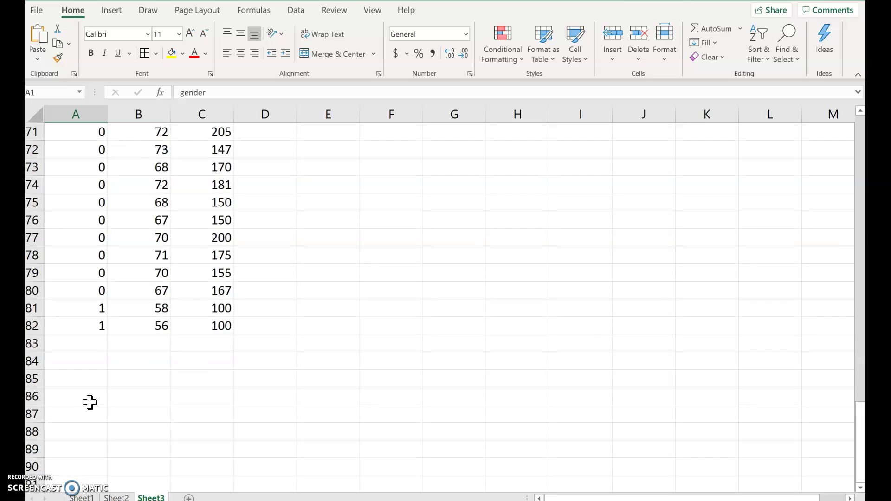
scroll(89, 402, up, 20)
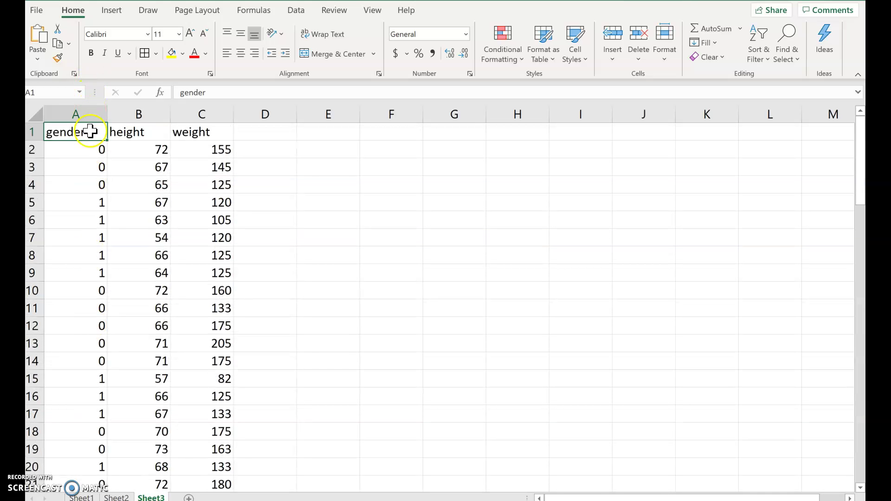
mouse_move(89, 133)
mouse_down()
mouse_move(134, 129)
mouse_move(215, 308)
mouse_move(238, 416)
mouse_move(239, 473)
mouse_move(220, 497)
mouse_move(218, 449)
mouse_up()
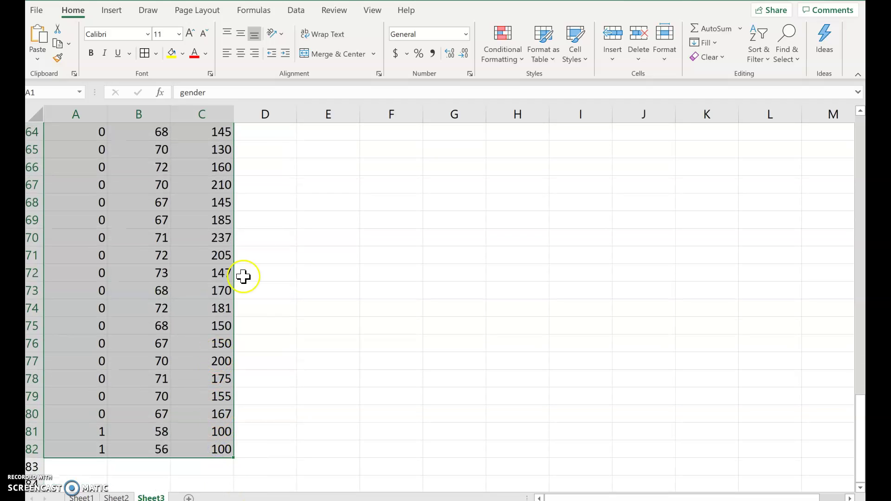
Sort the data by the gender column, smallest to largest.
click(297, 10)
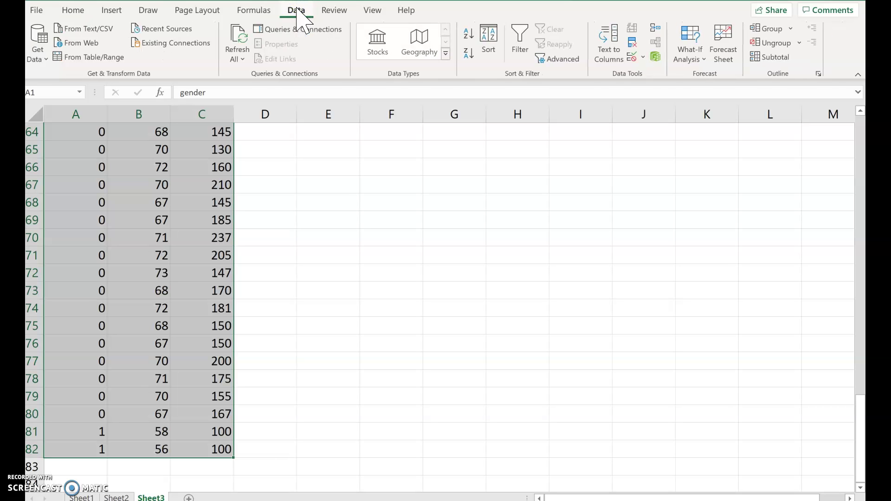
click(487, 35)
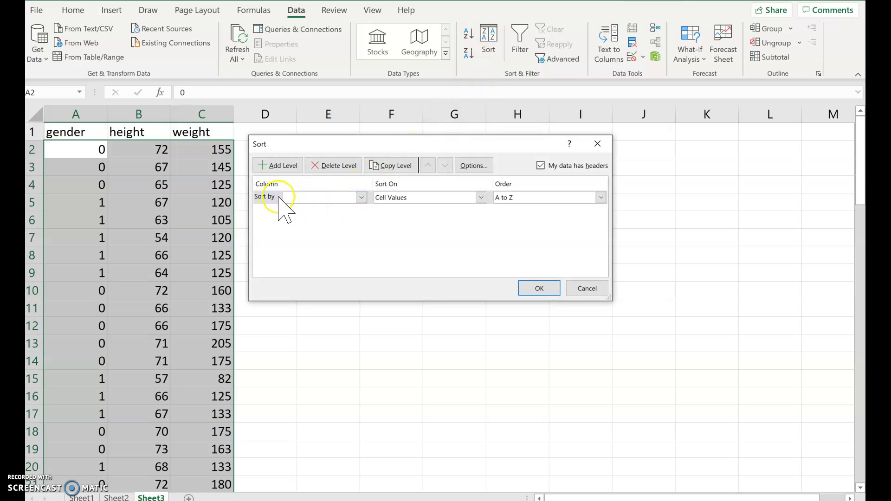
click(362, 197)
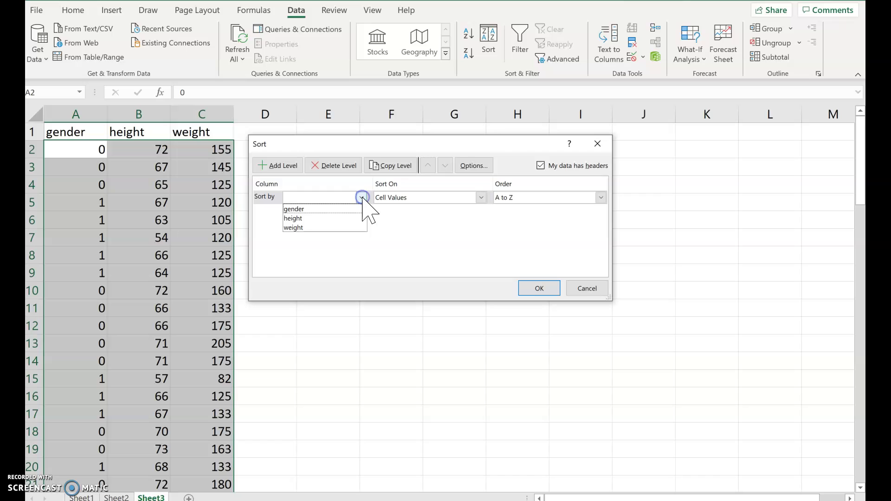
click(320, 209)
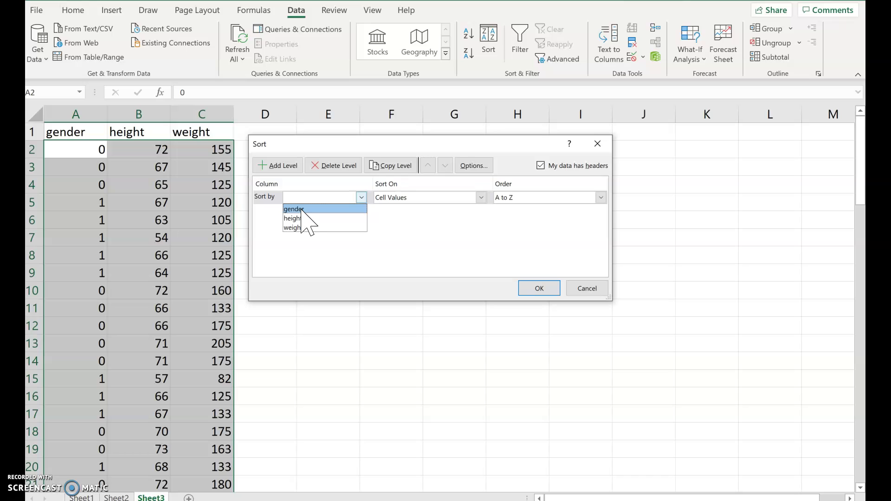
click(303, 210)
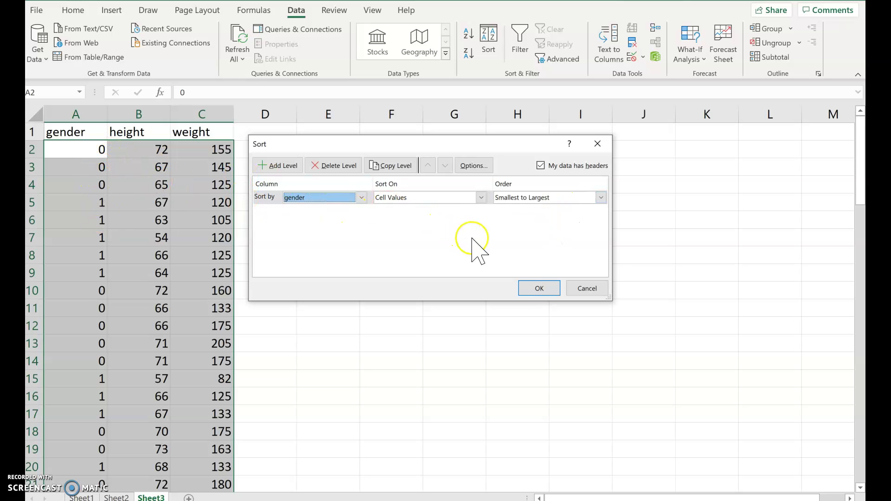
click(539, 288)
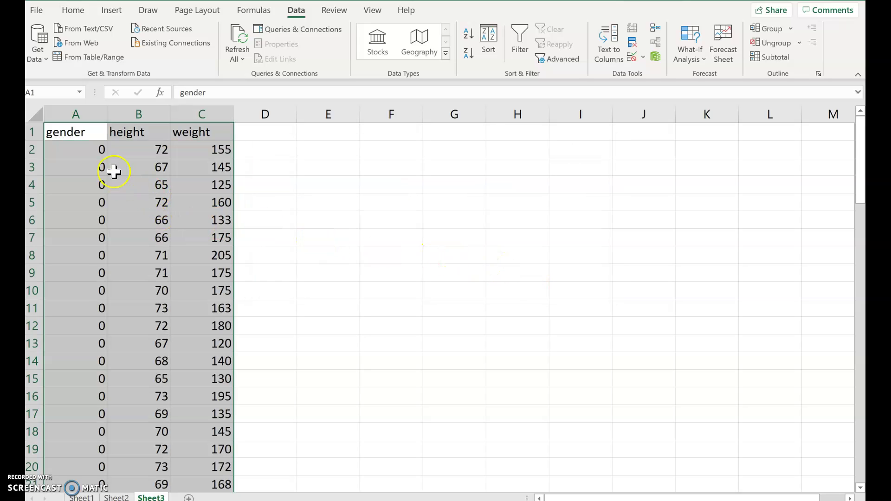
scroll(98, 153, down, 20)
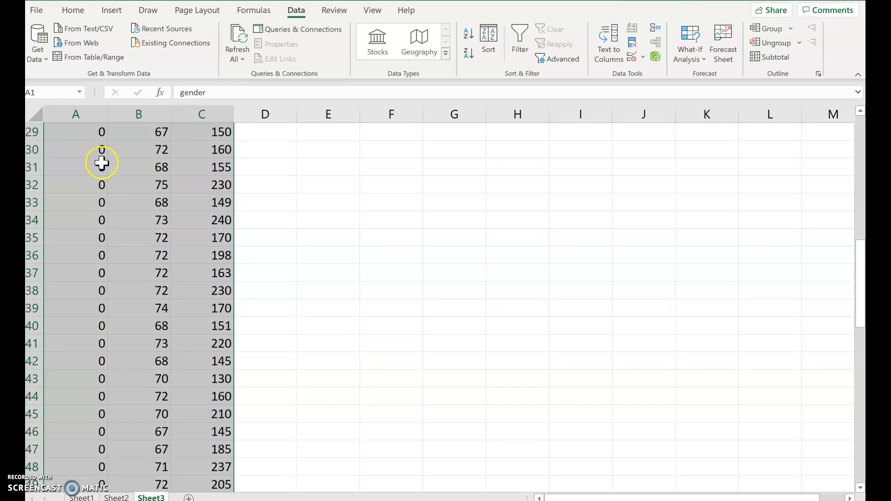
scroll(106, 168, up, 20)
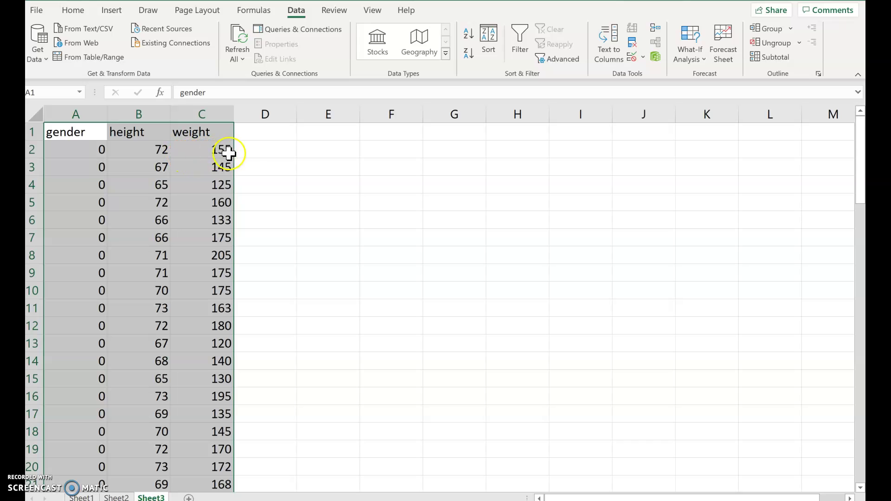
click(261, 156)
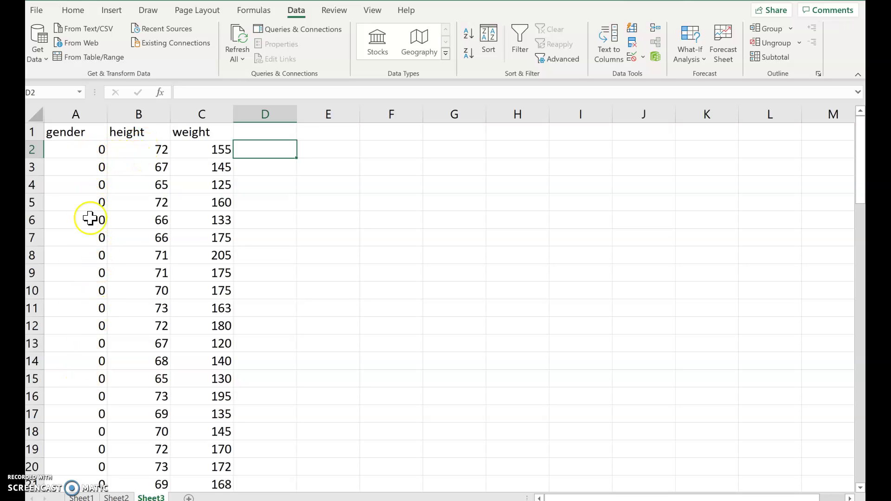
Insert a plain scatter chart of height and weight from B2:C58 for the gender-0 rows.
drag(144, 149, 204, 207)
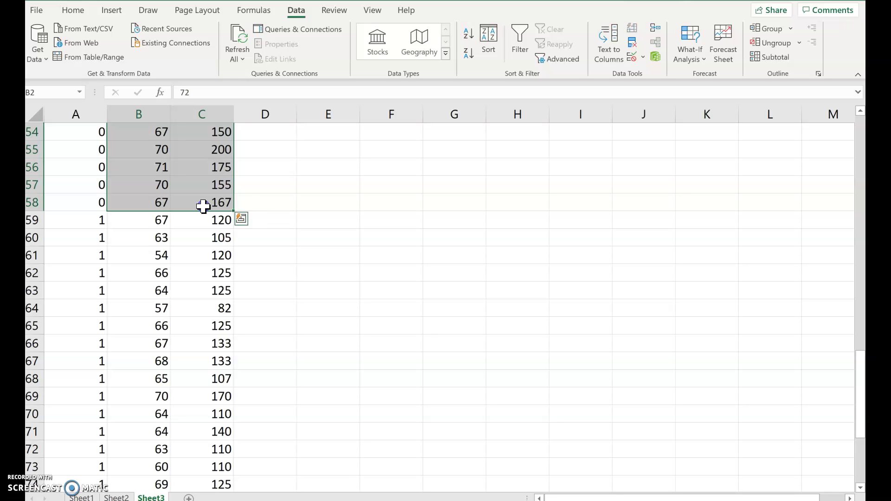
click(79, 207)
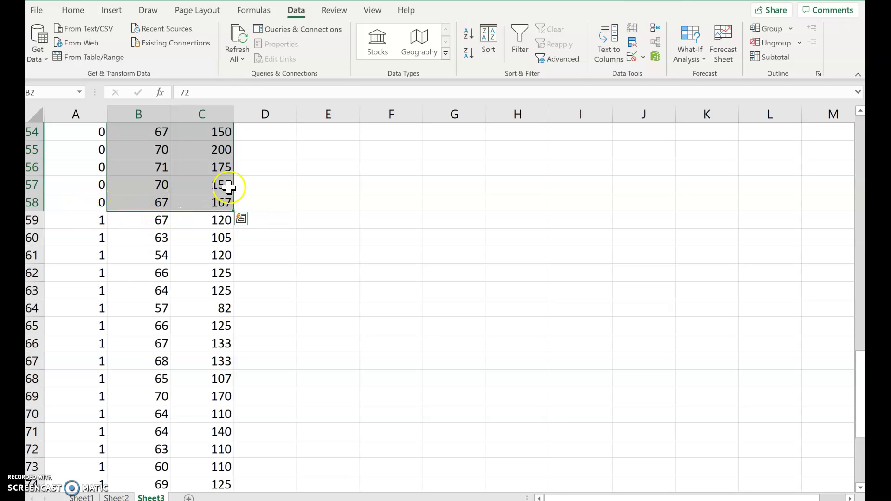
click(115, 11)
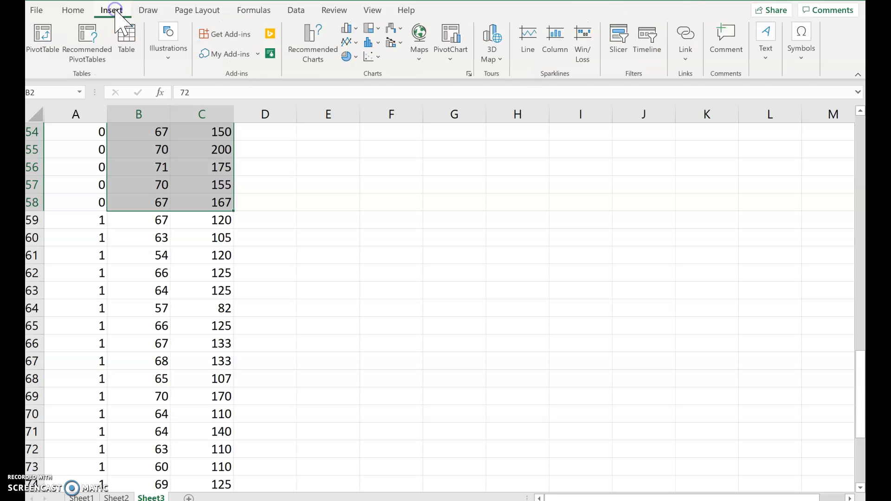
click(325, 39)
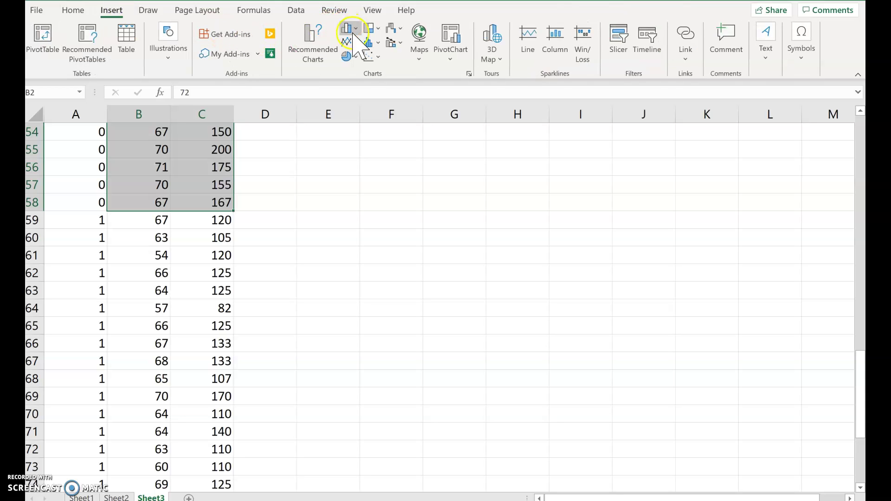
click(369, 56)
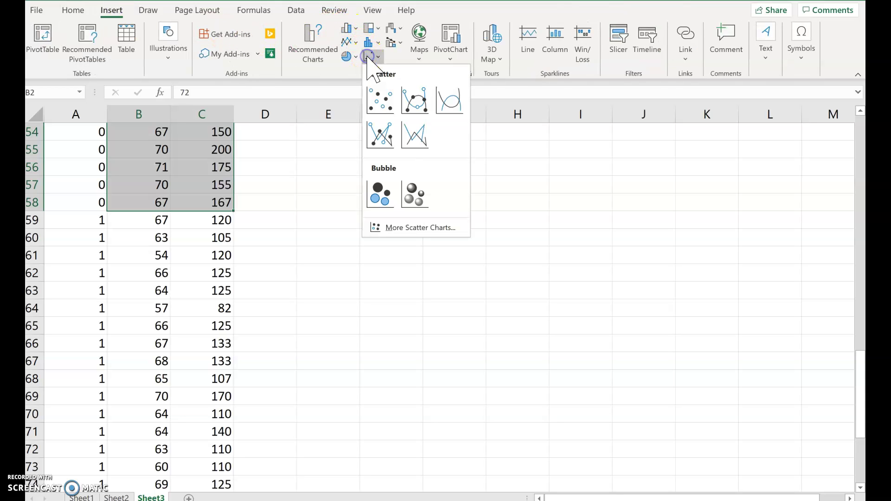
click(379, 100)
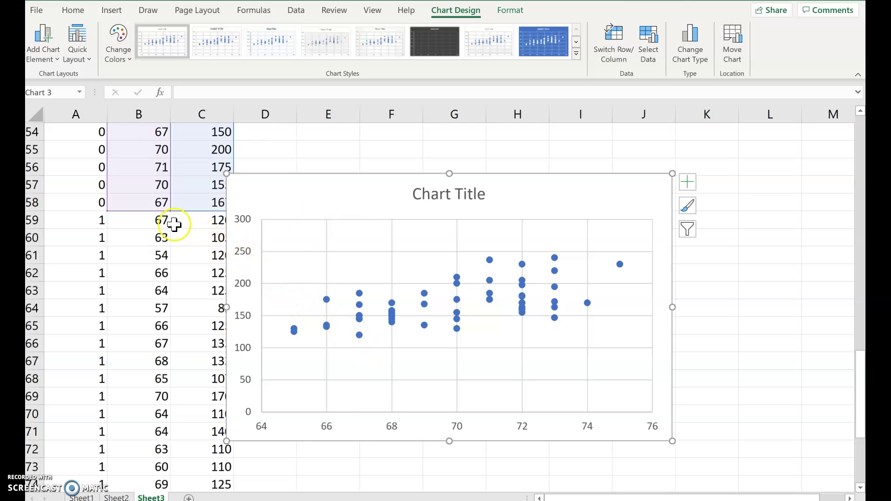
click(147, 222)
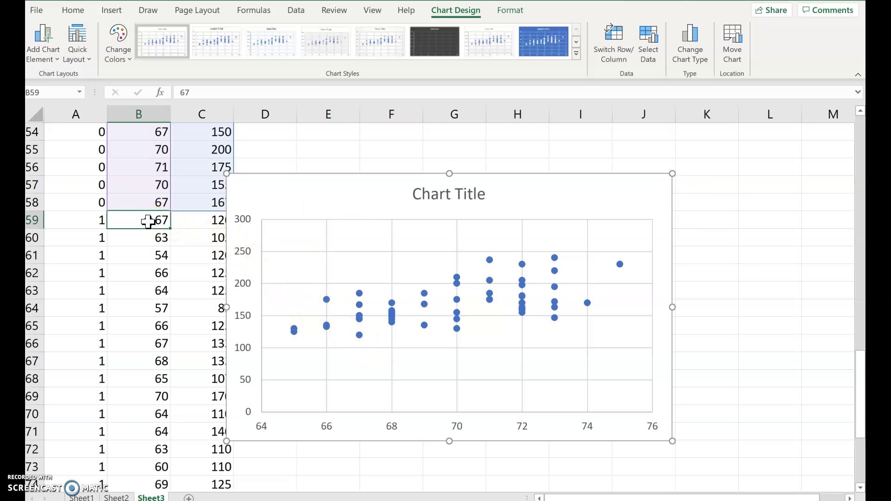
Insert a second plain scatter chart from the gender-1 rows' heights and weights, rows 59–82.
mouse_move(161, 222)
mouse_down()
mouse_move(193, 225)
mouse_move(205, 492)
mouse_move(204, 452)
mouse_up()
click(112, 10)
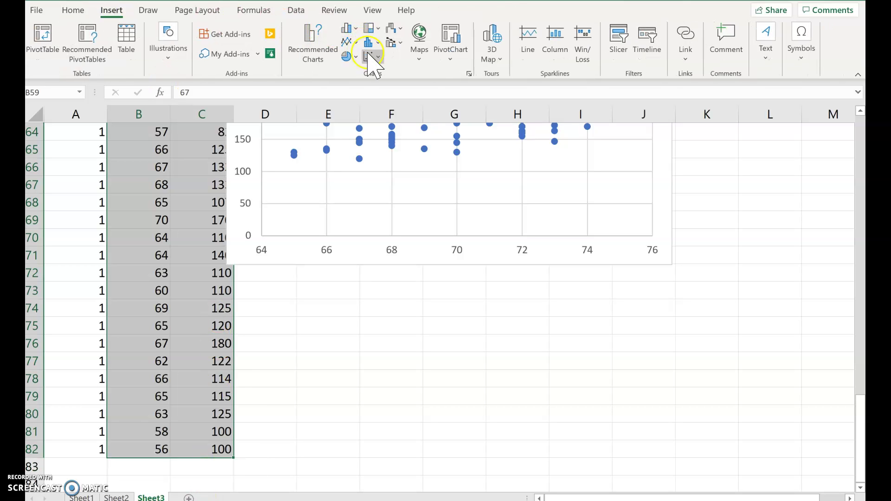
click(370, 56)
click(377, 99)
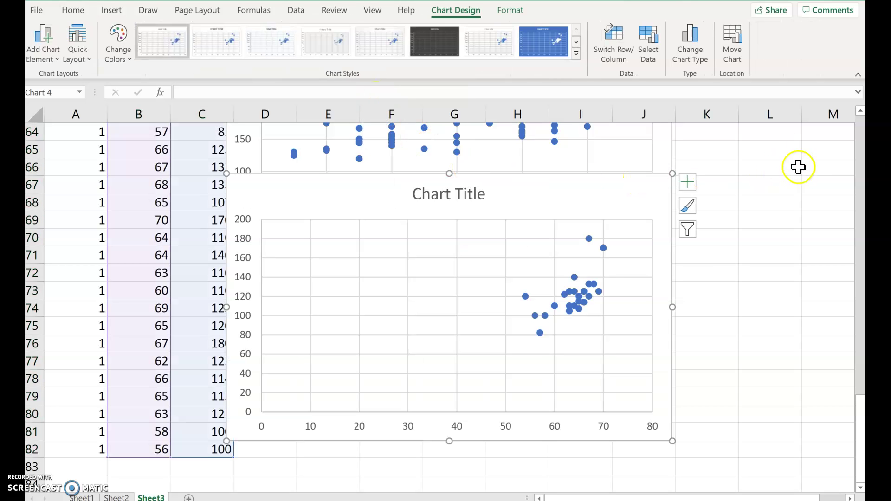
Move the lower scatterplot down so it no longer covers the first chart.
click(861, 112)
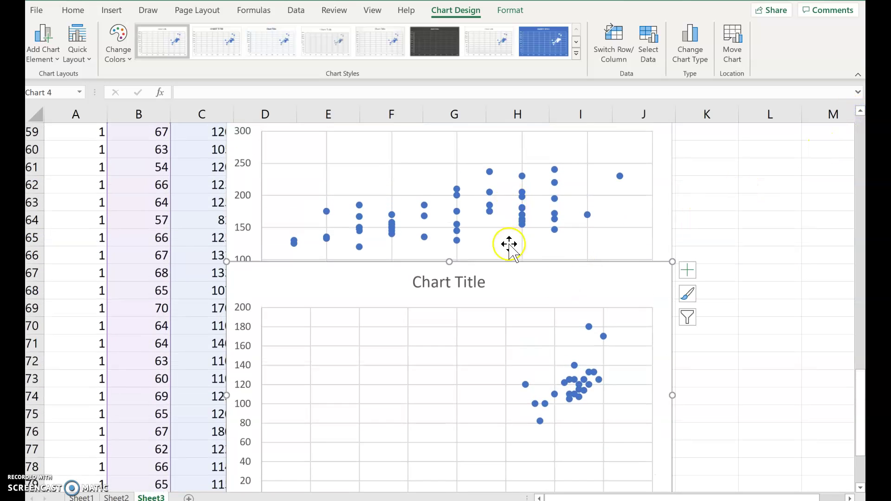
click(488, 281)
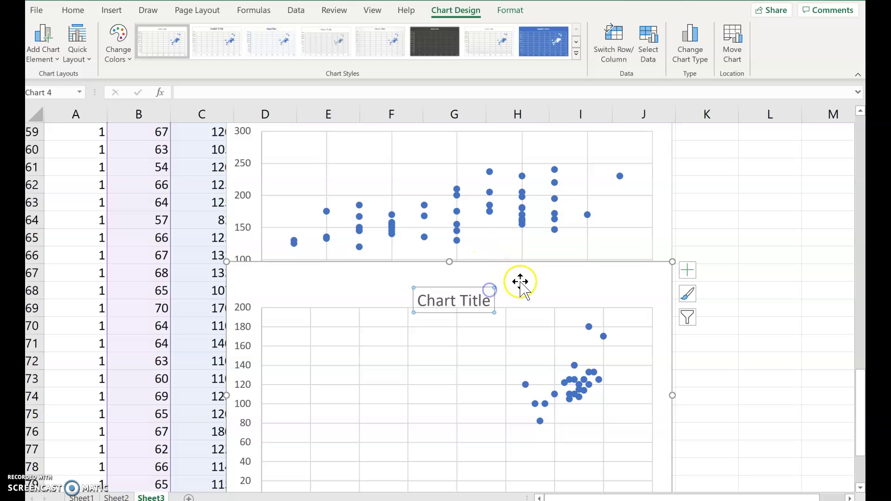
drag(521, 285, 538, 369)
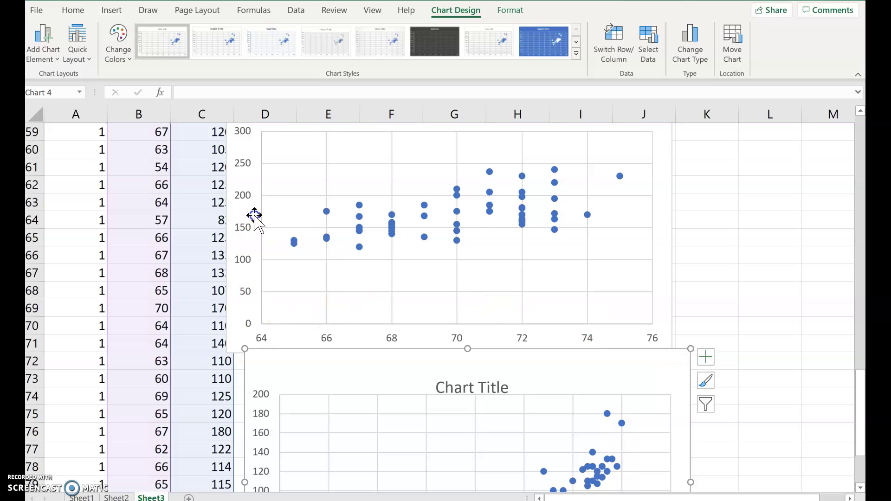
drag(420, 366, 402, 225)
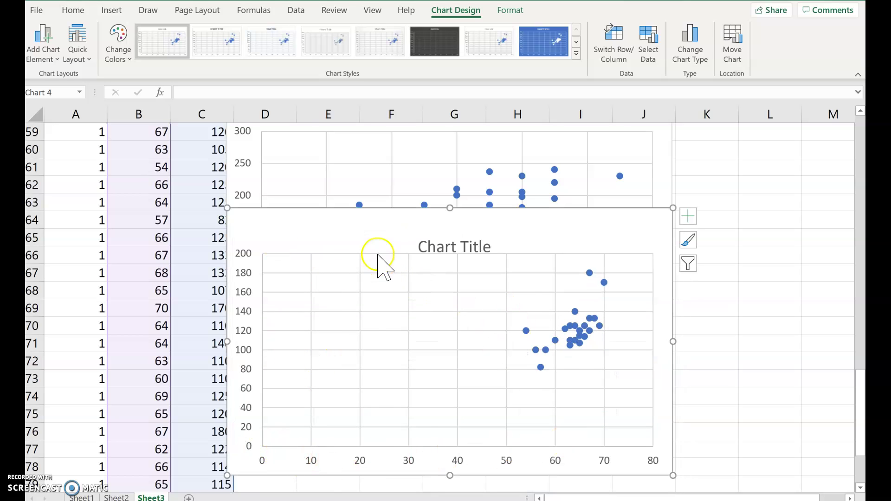
drag(378, 251, 383, 305)
Move the upper scatterplot up and to the left.
click(591, 185)
mouse_move(860, 357)
mouse_down()
mouse_move(852, 372)
mouse_move(852, 354)
mouse_up()
click(580, 294)
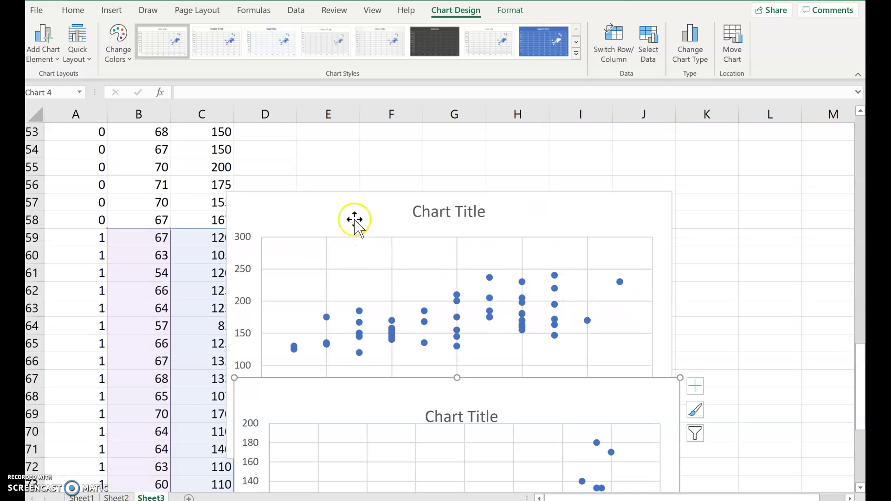
drag(354, 219, 341, 188)
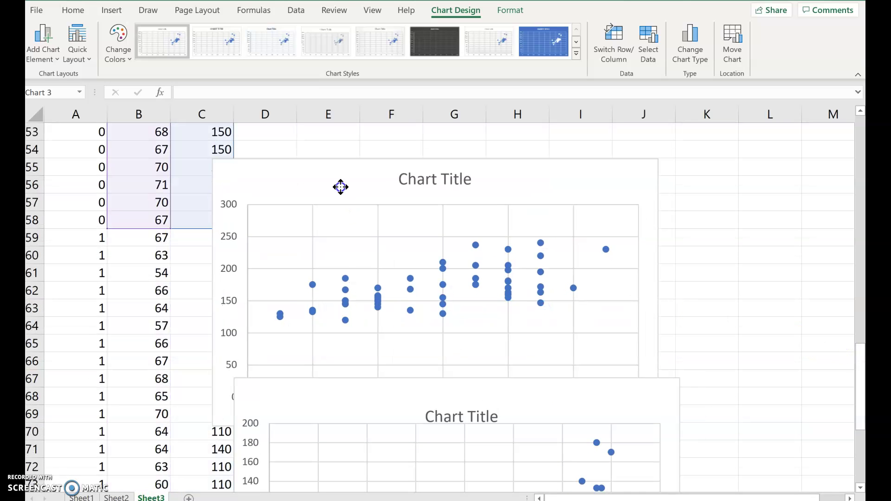
Replace the upper chart's 'Chart Title' text with 'males'.
click(430, 181)
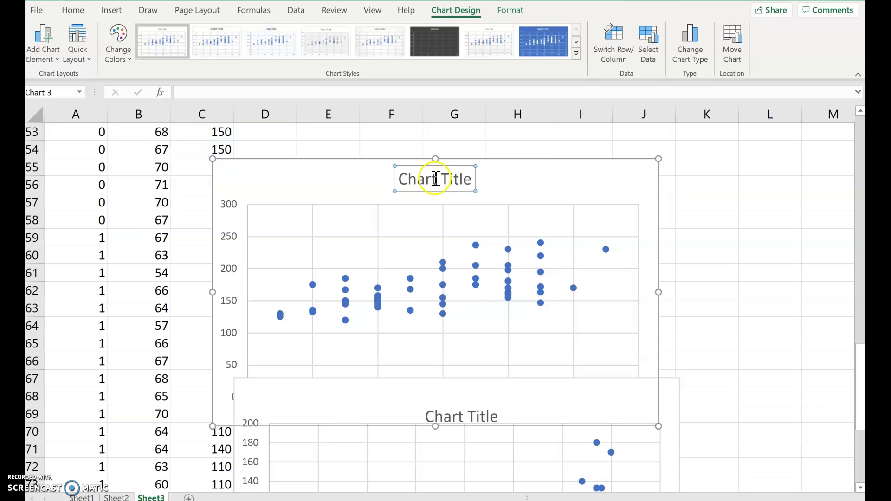
double_click(453, 176)
triple_click(474, 177)
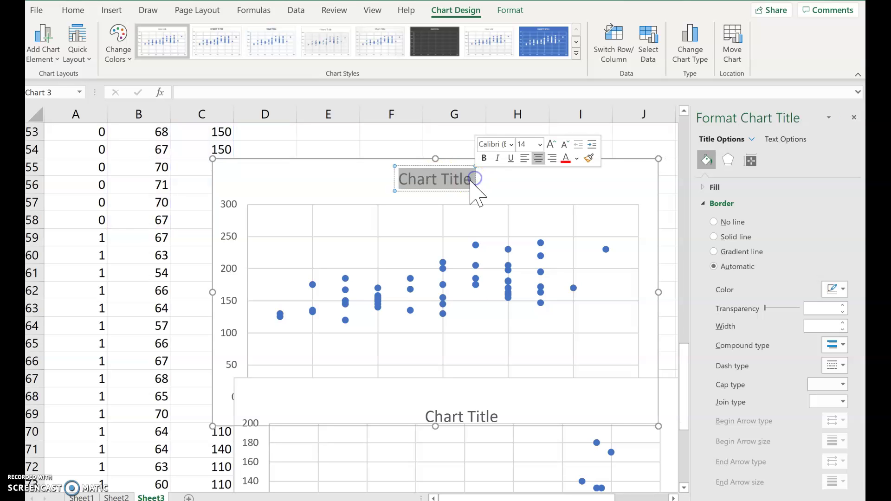
click(472, 178)
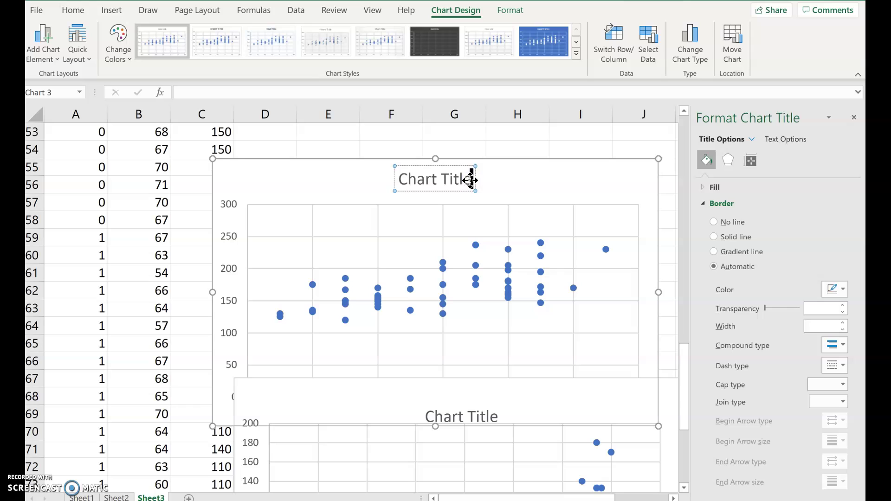
key(BackSpace)
key(BackSpace)
key(BackSpace)
key(BackSpace)
key(BackSpace)
key(BackSpace)
key(BackSpace)
key(BackSpace)
key(BackSpace)
key(BackSpace)
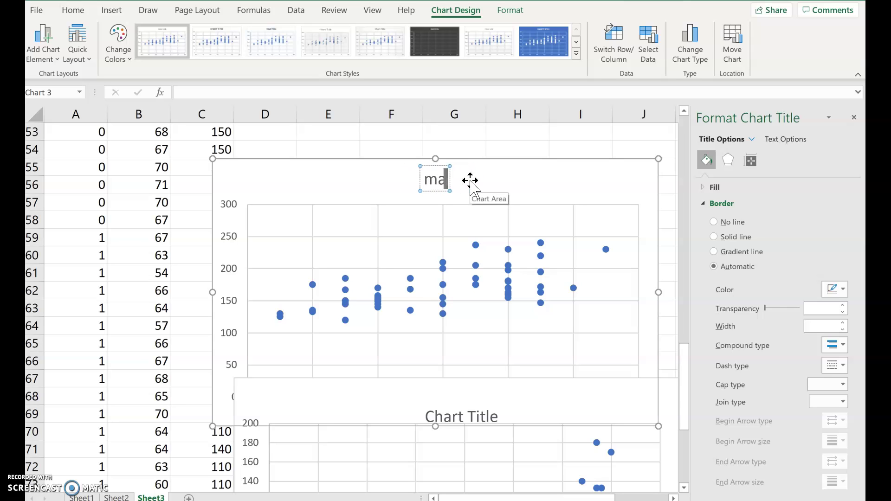
text(males)
key(Return)
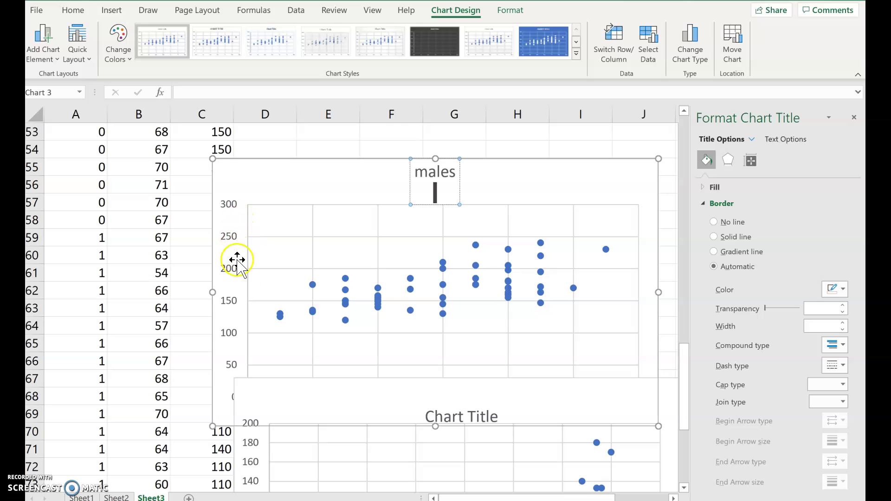
Set the males chart's vertical axis to minimum 50, maximum 250, major unit 25.
right_click(233, 237)
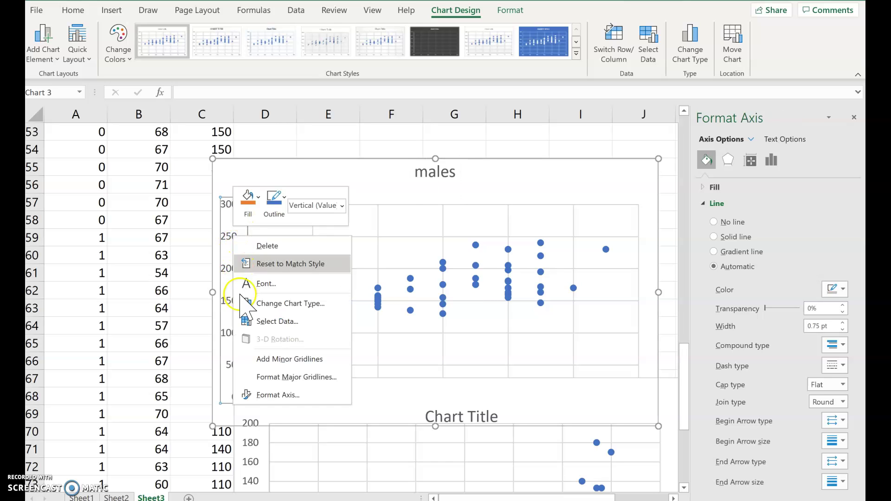
click(269, 393)
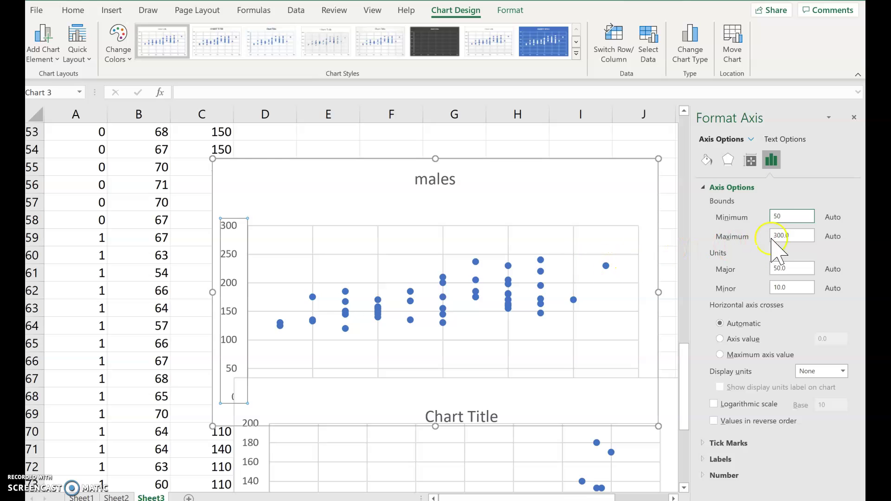
click(769, 234)
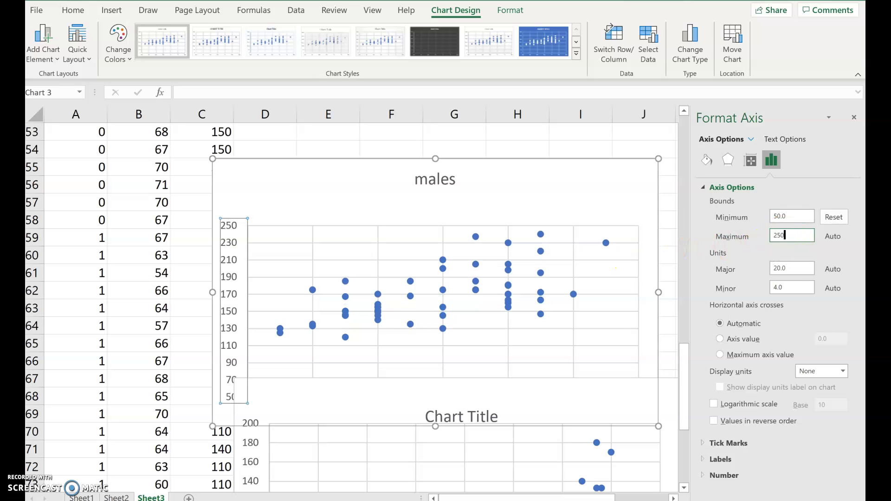
text(250)
click(784, 268)
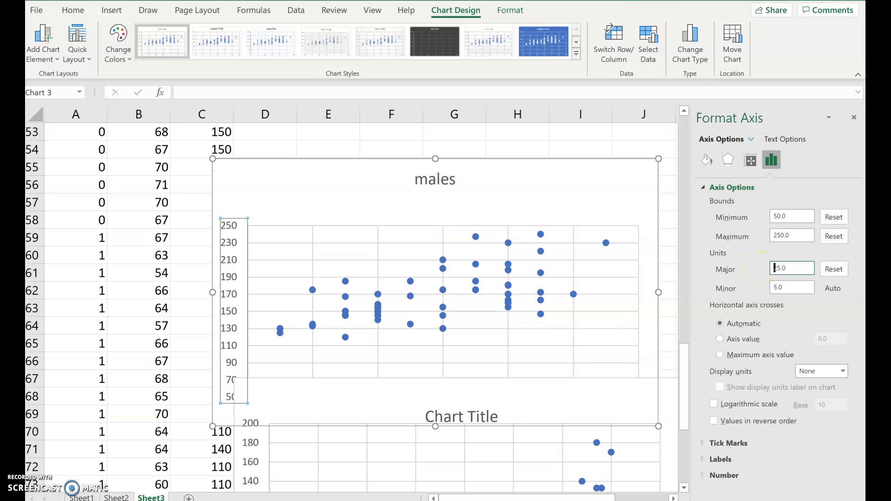
text(25)
key(Return)
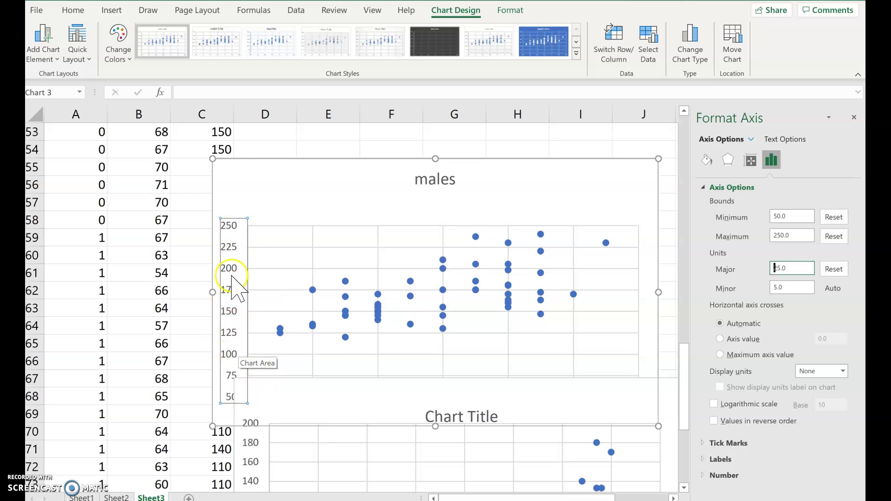
Nudge the males chart up-left and bring the second chart up beside it.
drag(354, 175, 327, 153)
click(484, 418)
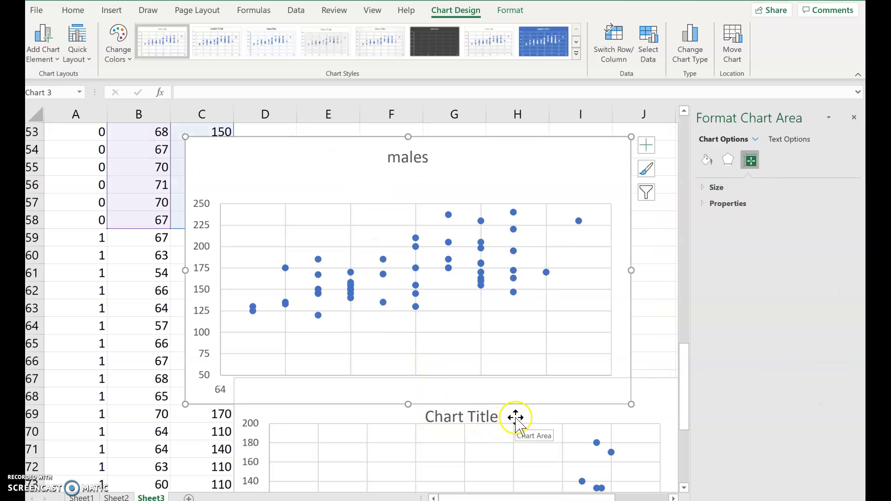
drag(517, 417, 498, 265)
Set the second chart's vertical axis bounds to 50–250 with major unit 25.
right_click(237, 311)
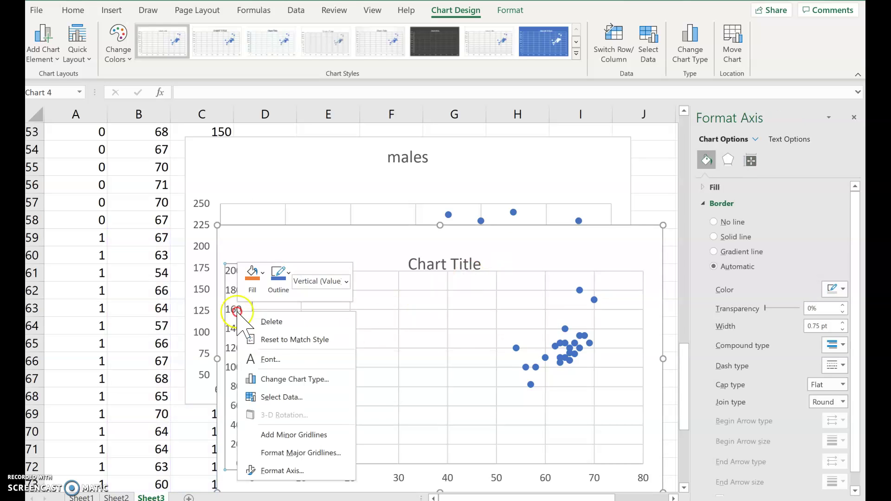
click(280, 467)
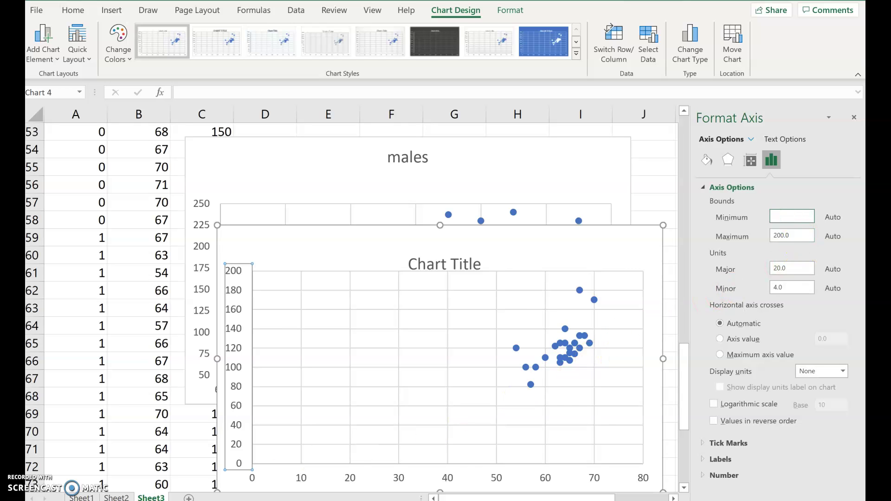
triple_click(797, 236)
text(190)
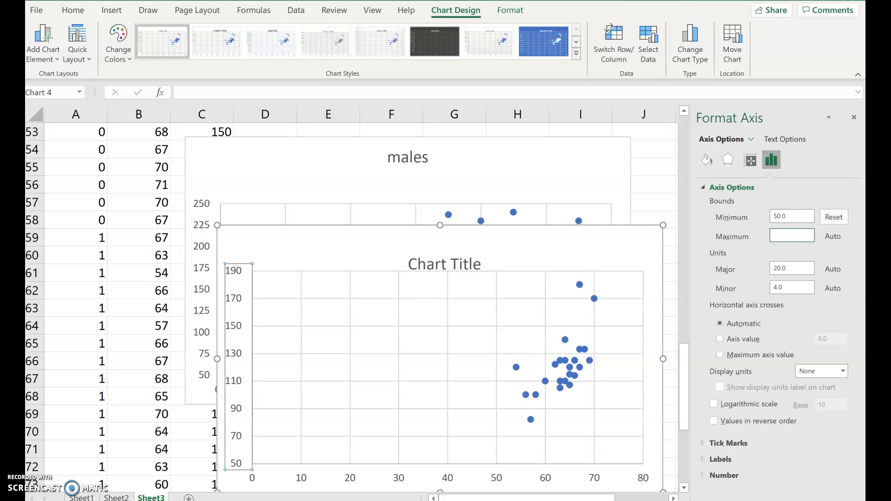
triple_click(798, 272)
key(BackSpace)
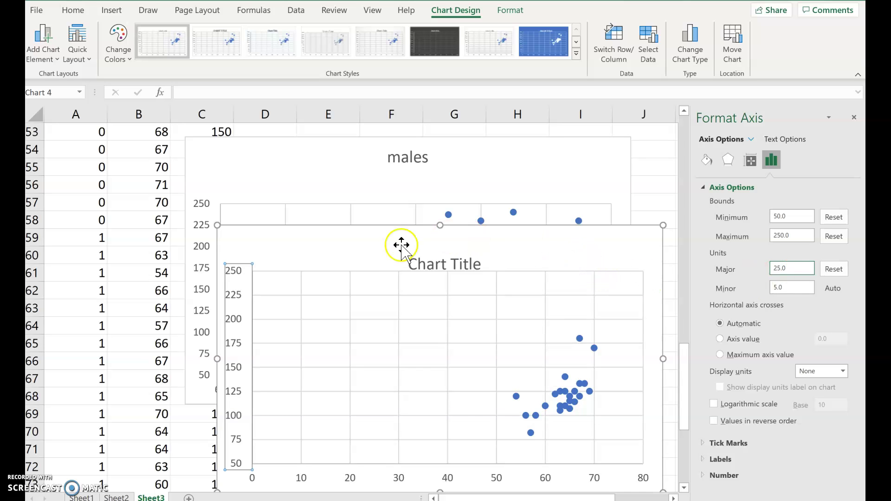
drag(376, 241, 400, 219)
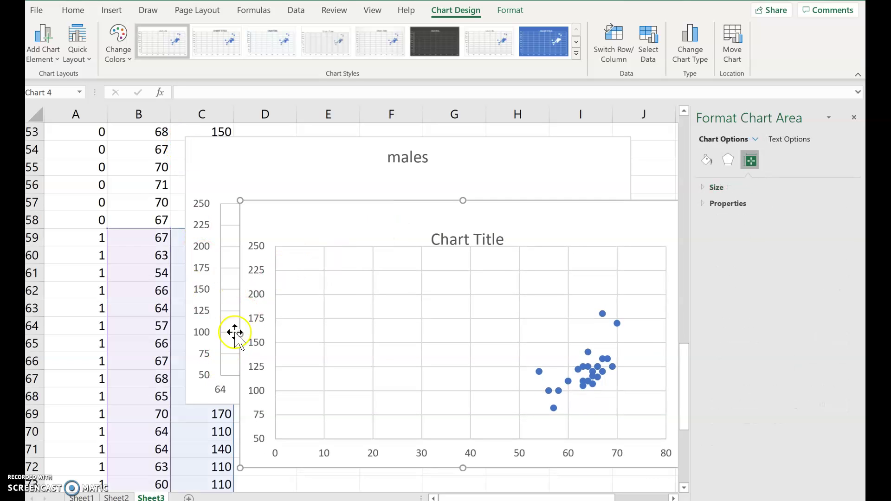
Retitle the lower chart 'females', removing the extra line break.
drag(369, 224, 281, 317)
click(367, 331)
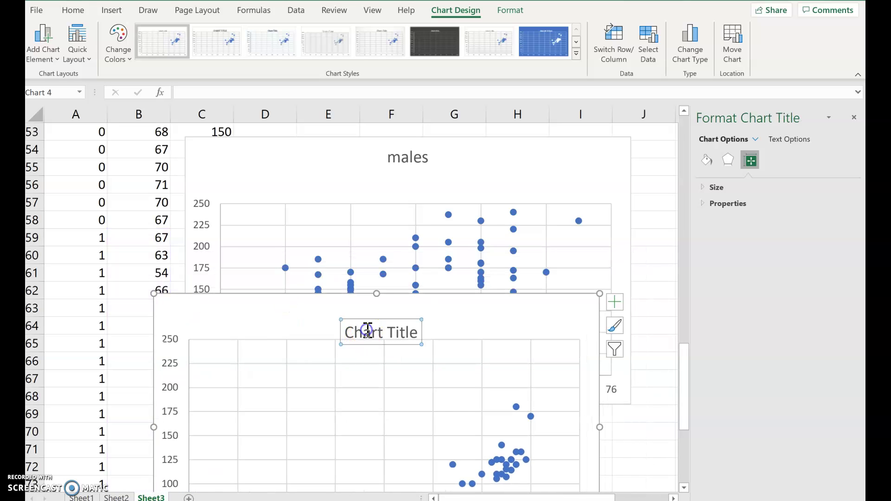
triple_click(369, 331)
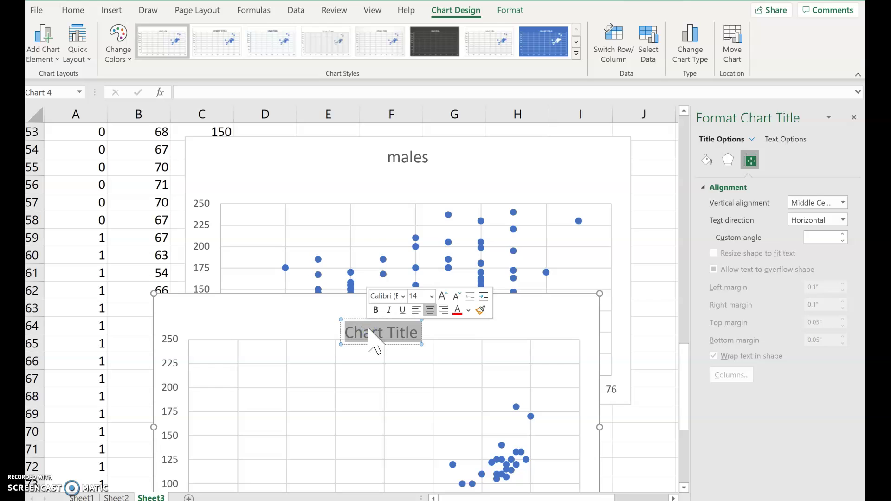
text(female)
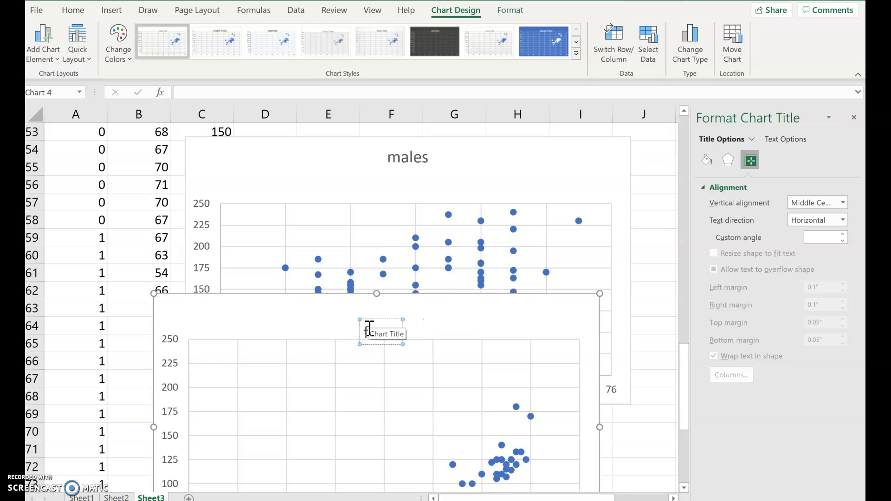
text(s)
key(Return)
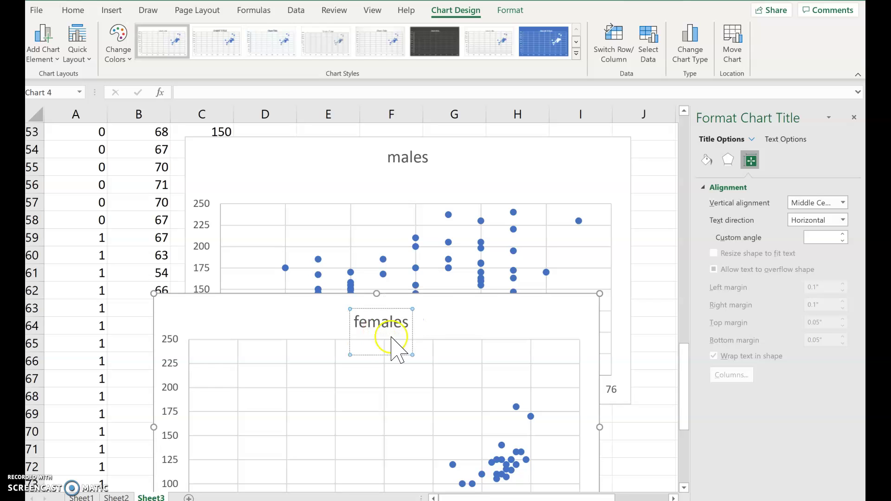
key(BackSpace)
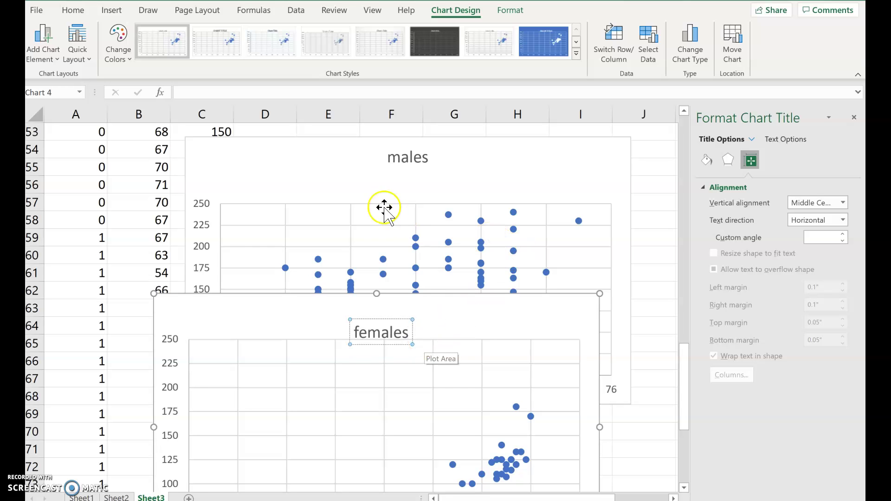
Position the males chart up-left with the females chart directly below it.
click(361, 189)
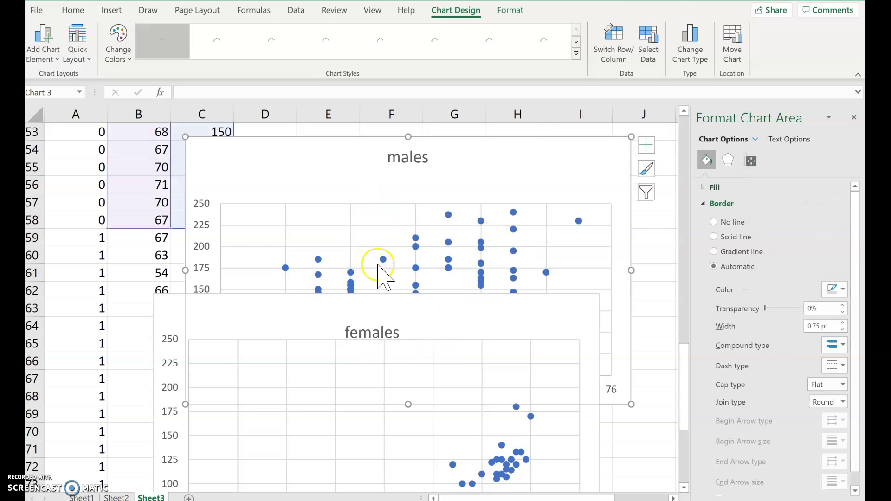
drag(352, 171, 332, 159)
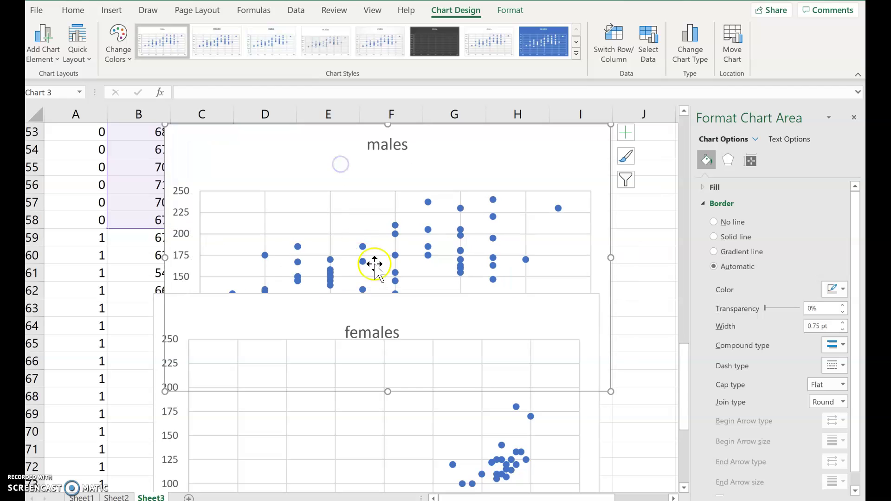
click(456, 410)
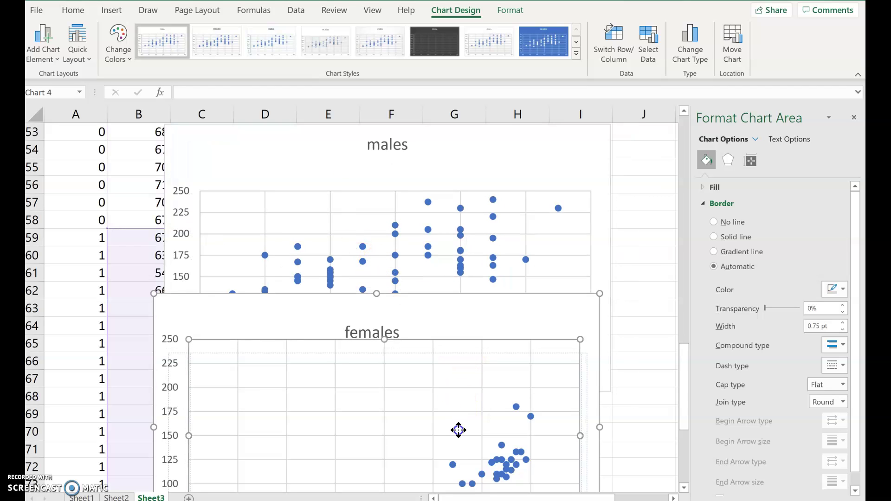
click(462, 451)
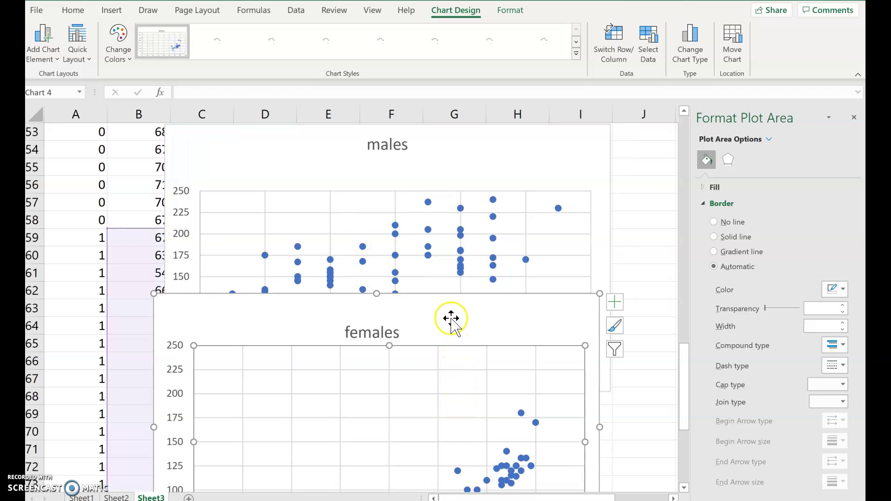
drag(454, 318, 461, 430)
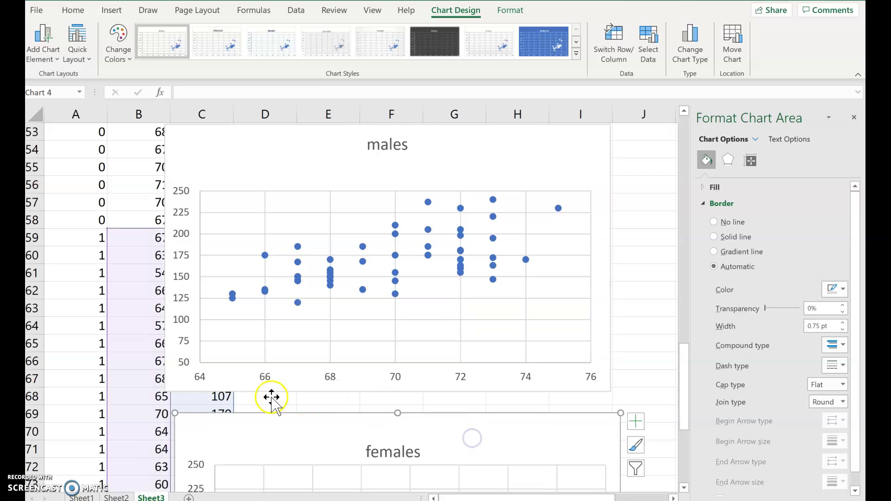
click(228, 379)
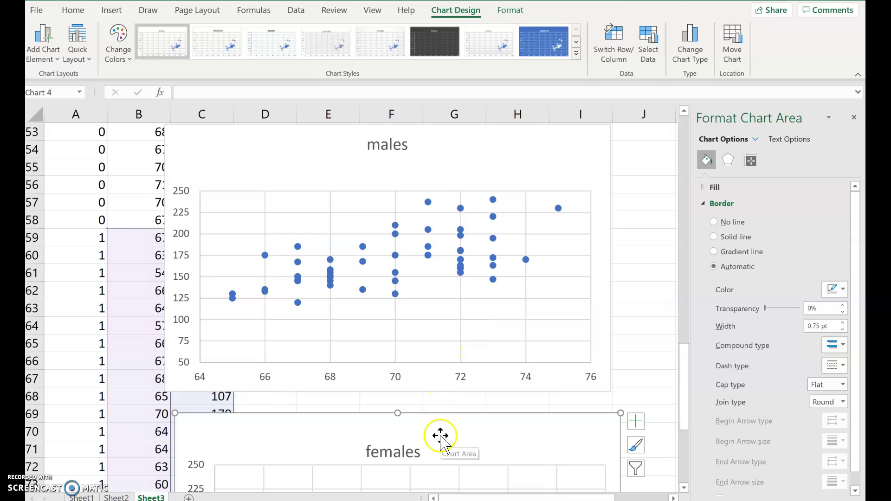
drag(440, 435, 412, 239)
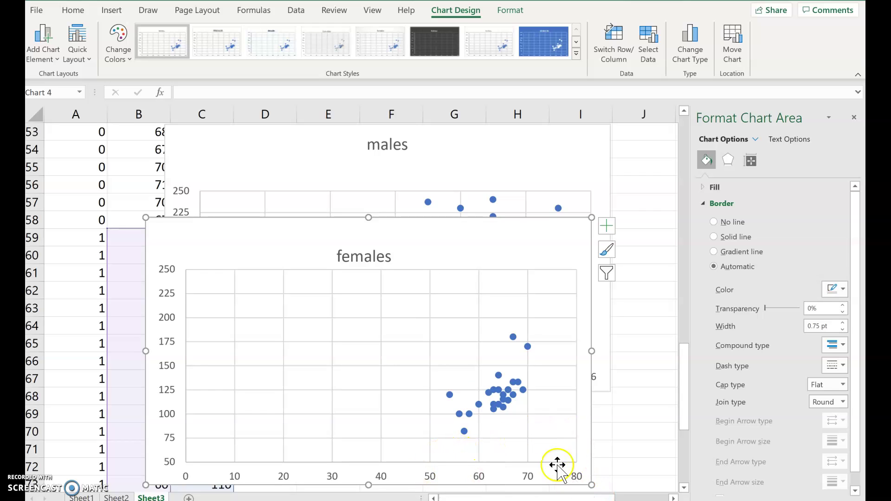
drag(332, 282, 357, 439)
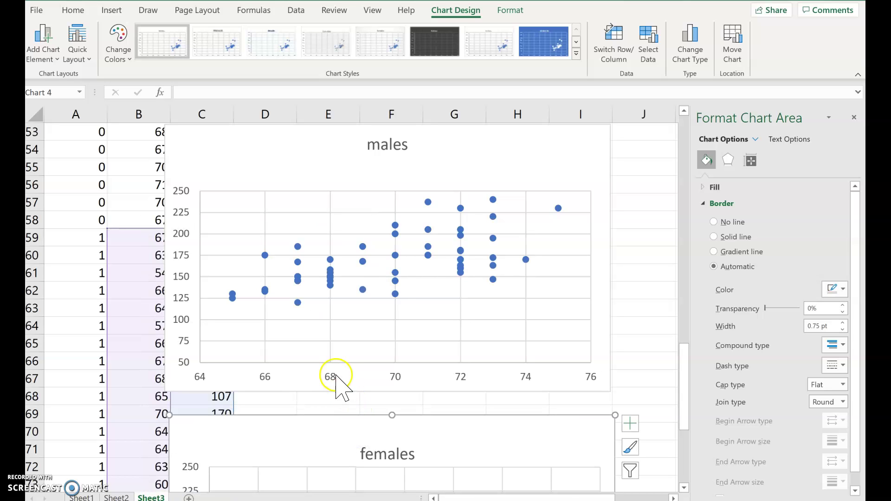
Set the males chart's horizontal axis to 50–80, then move the females chart up over it.
right_click(333, 377)
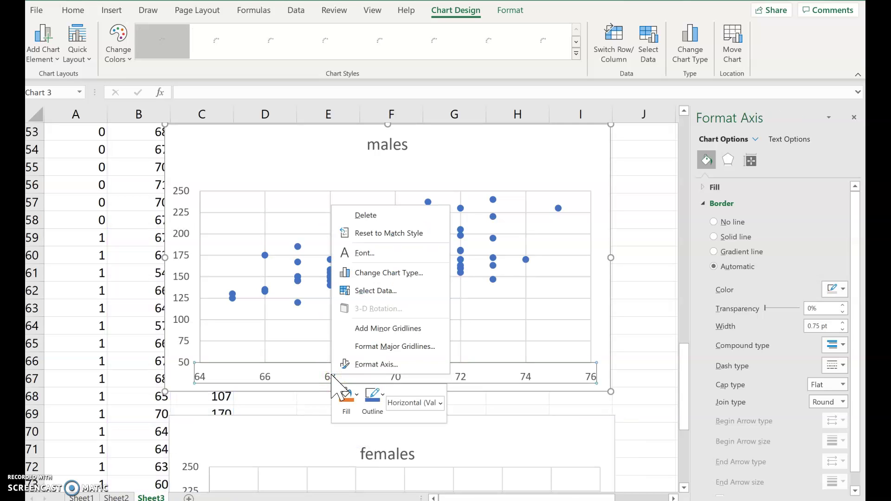
click(364, 362)
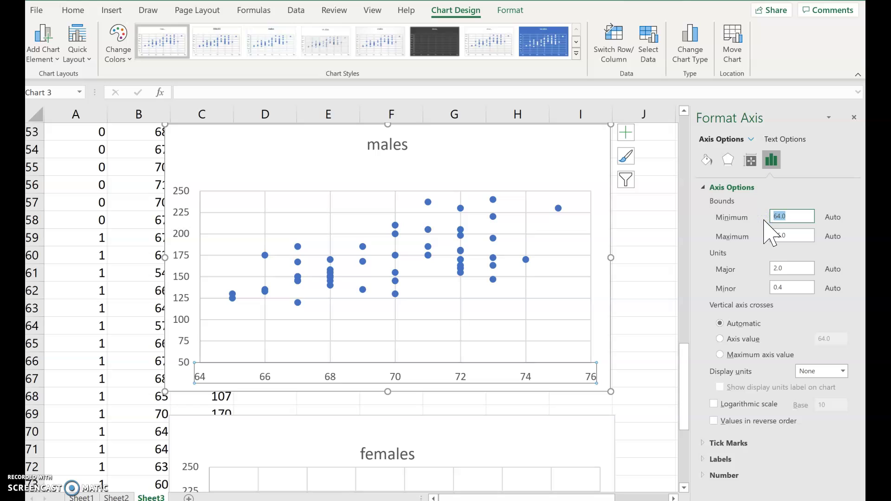
click(794, 235)
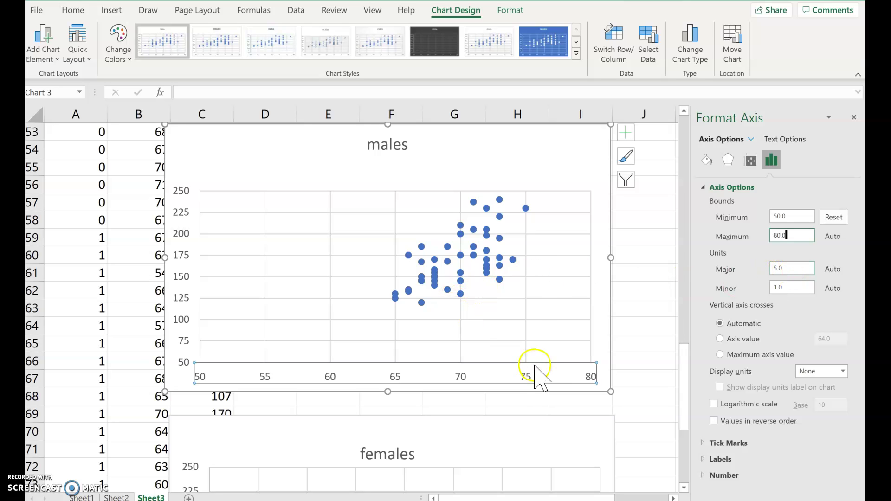
key(Home)
drag(511, 432, 511, 203)
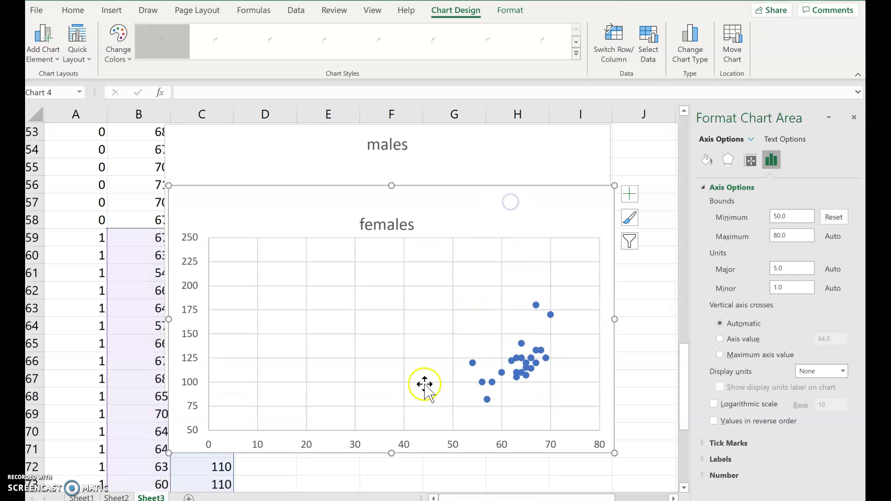
Change the females chart's horizontal axis minimum from 0.0 to 50, then close the formatting pane.
click(406, 443)
right_click(406, 444)
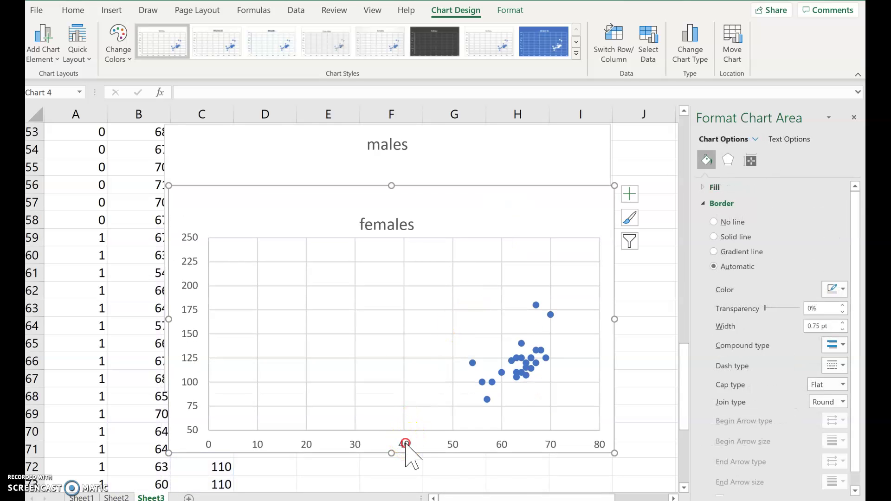
click(435, 430)
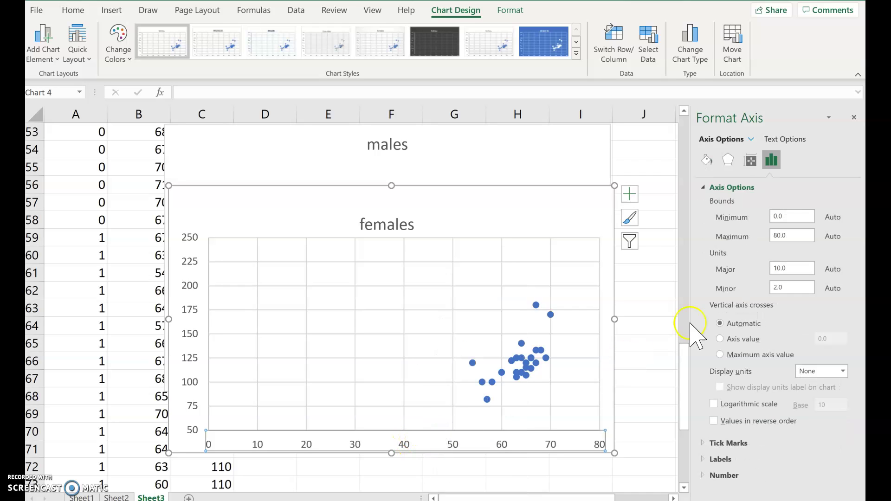
click(796, 216)
drag(796, 215, 764, 218)
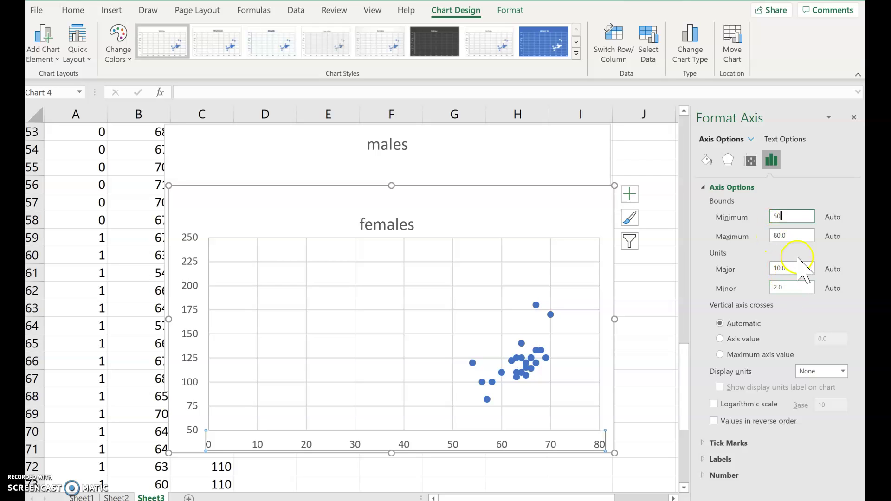
click(791, 271)
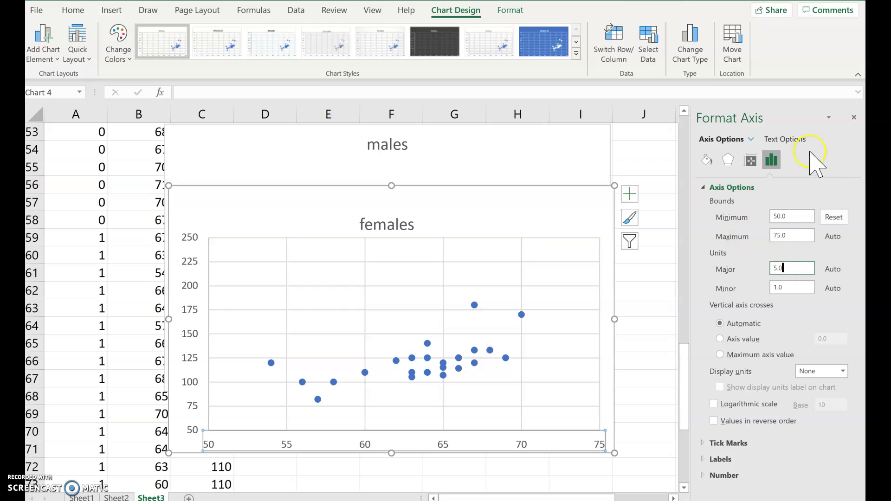
click(858, 119)
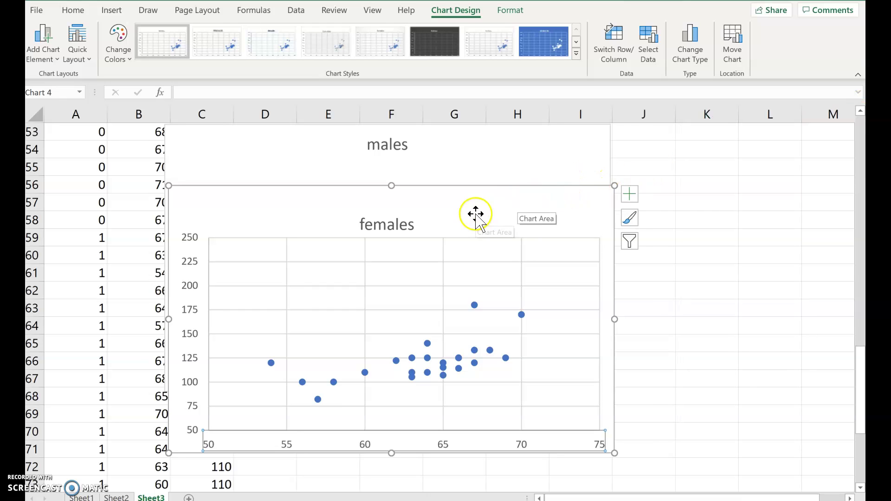
Shift the males chart left and place the females chart to its right.
drag(476, 214, 693, 179)
click(378, 159)
drag(342, 153, 250, 167)
drag(603, 167, 684, 150)
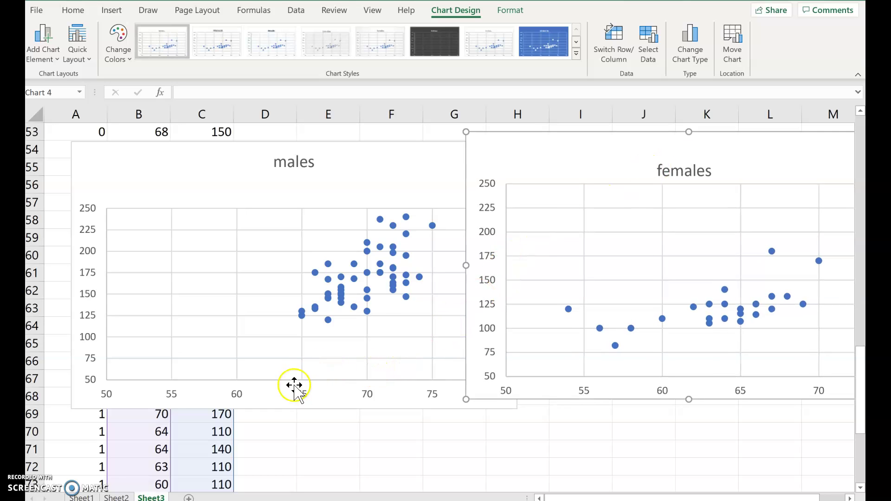